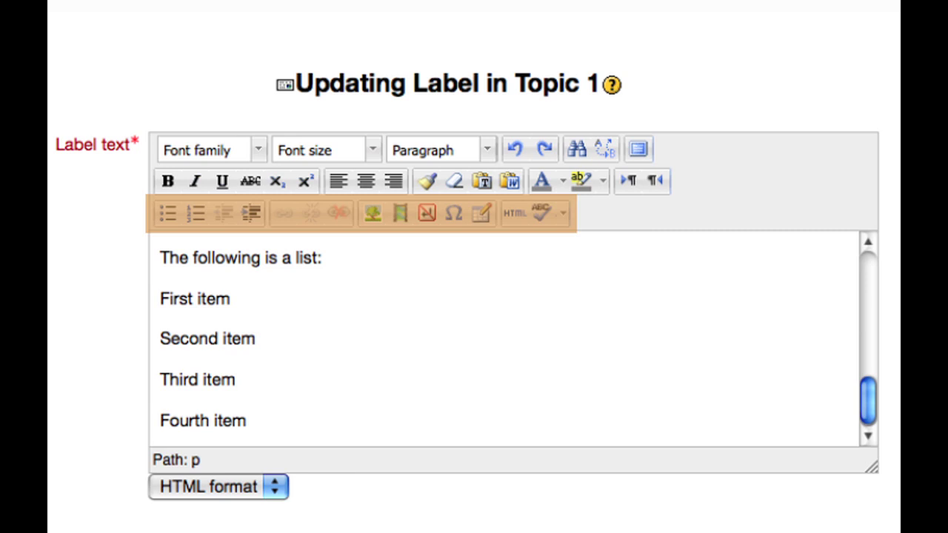
Step: Bullet the four item lines, indenting Second item then returning it to the main level
drag(251, 426, 350, 281)
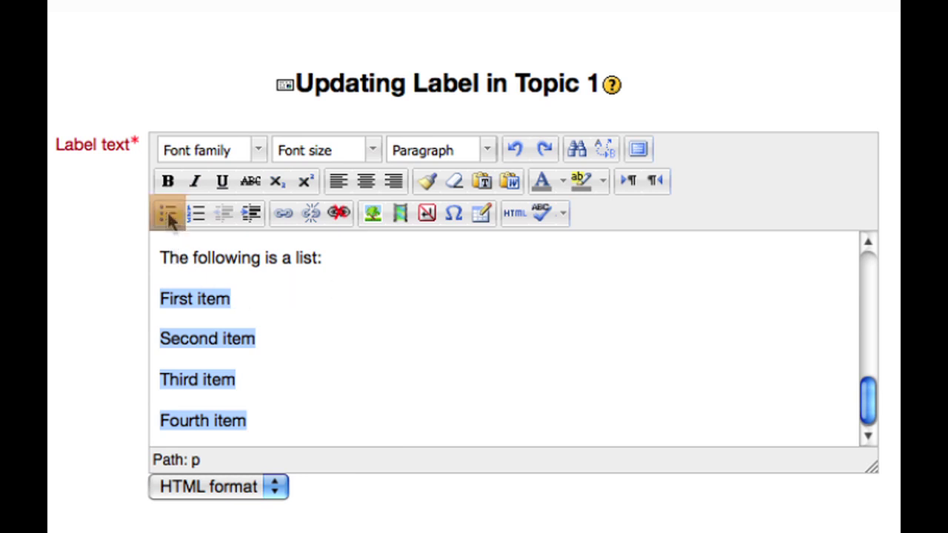
click(169, 216)
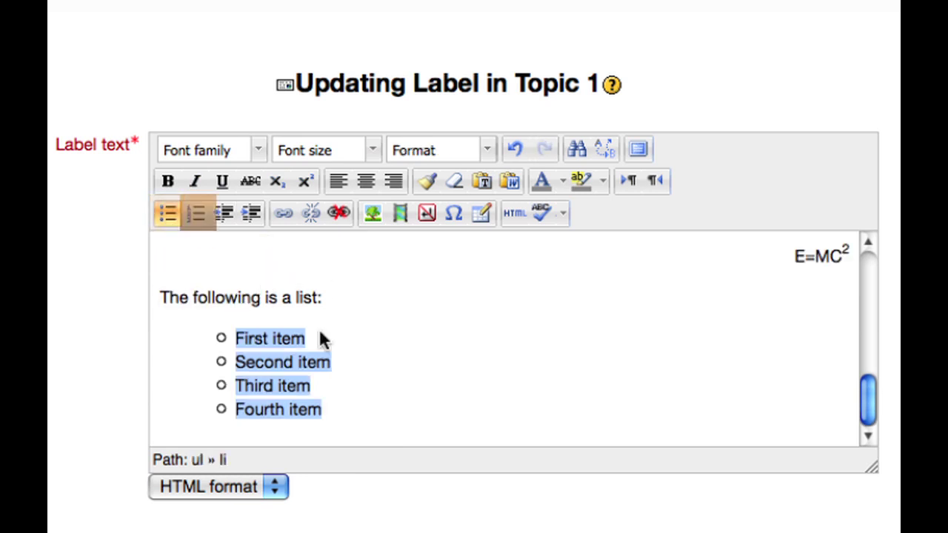
click(198, 220)
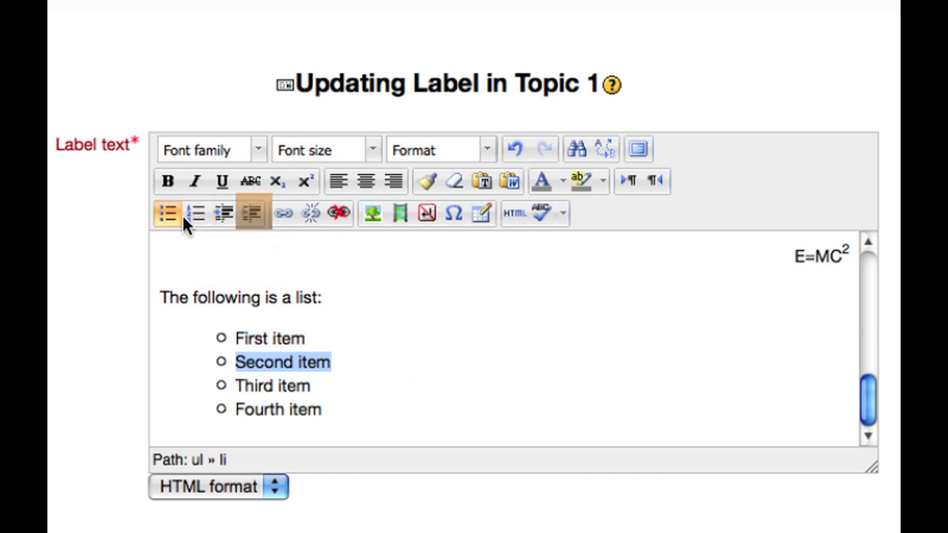
click(252, 213)
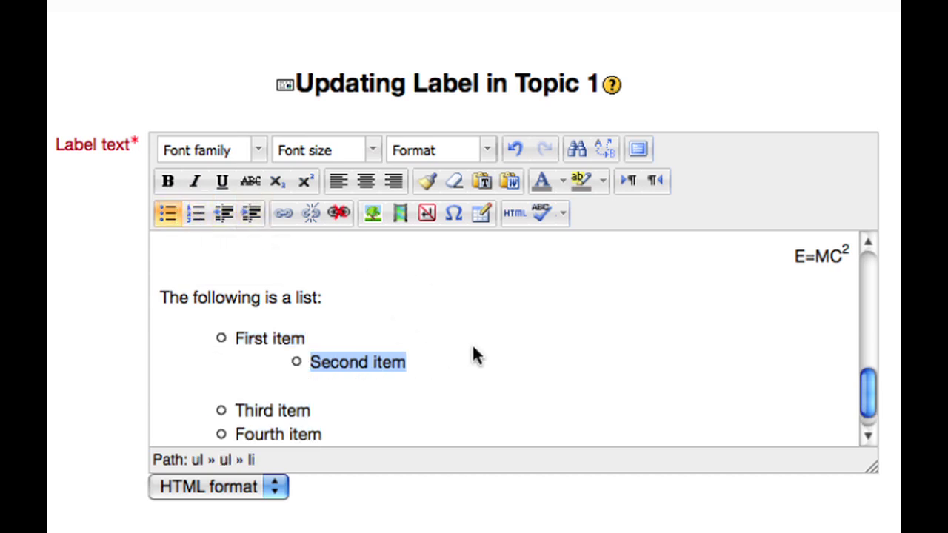
click(224, 215)
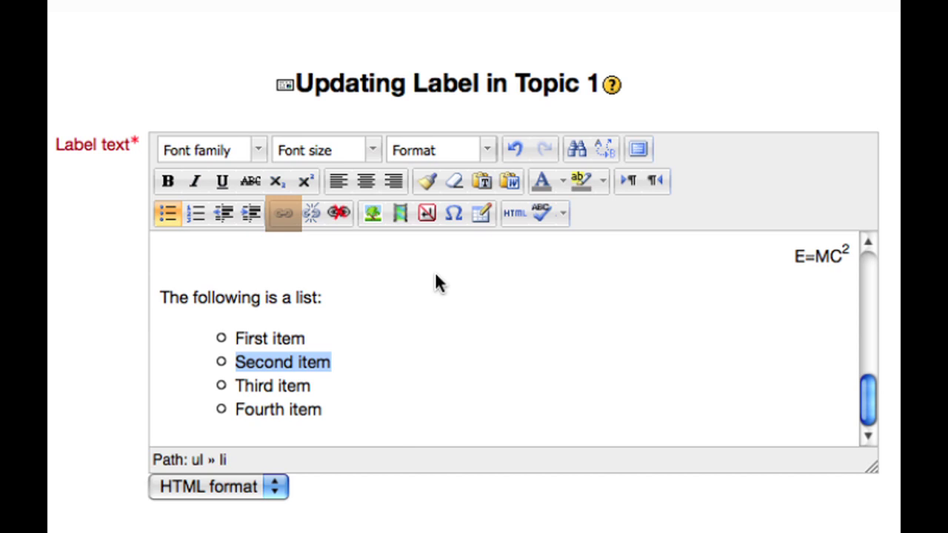
click(284, 213)
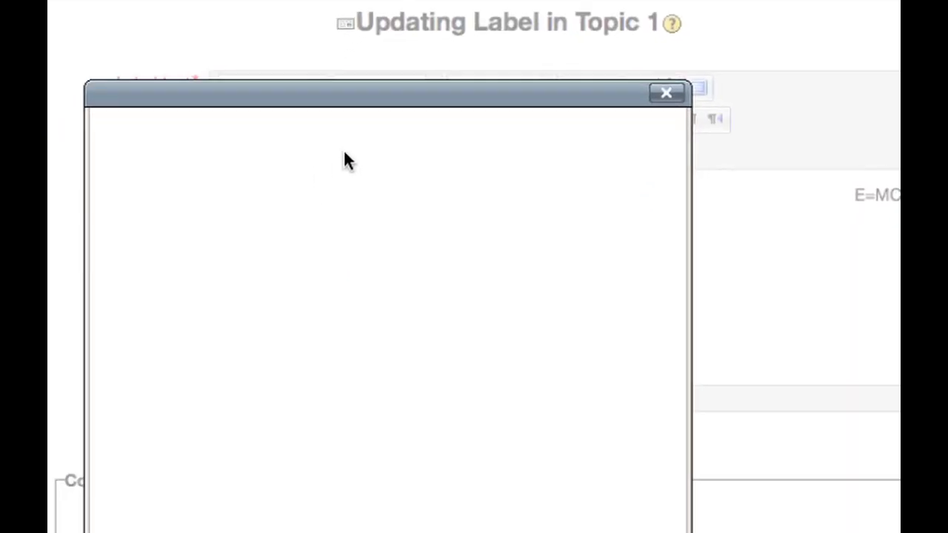
click(316, 191)
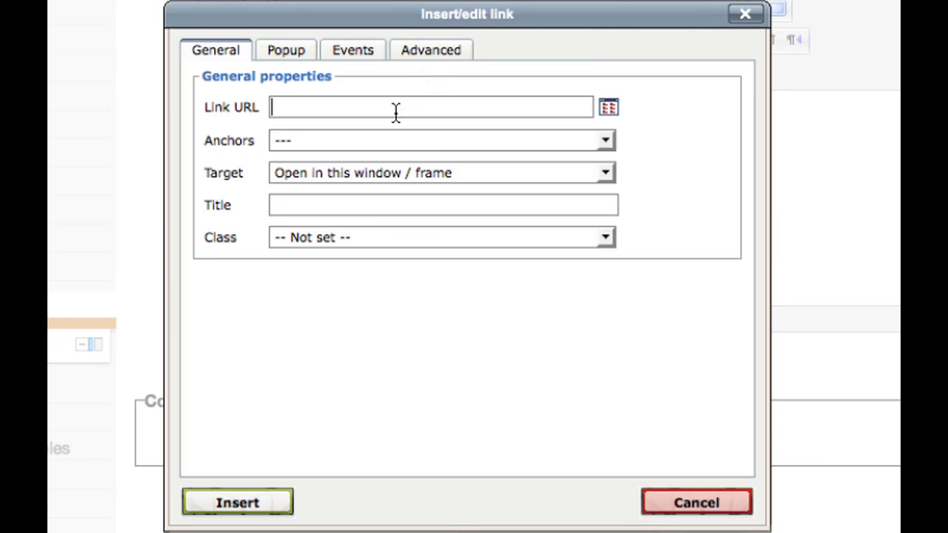
click(397, 108)
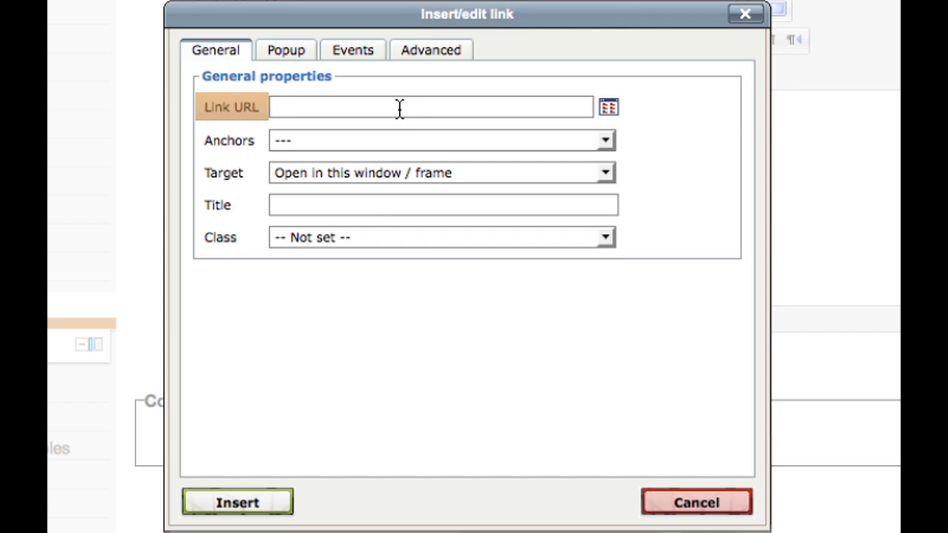
text(http://www.google.co.nz)
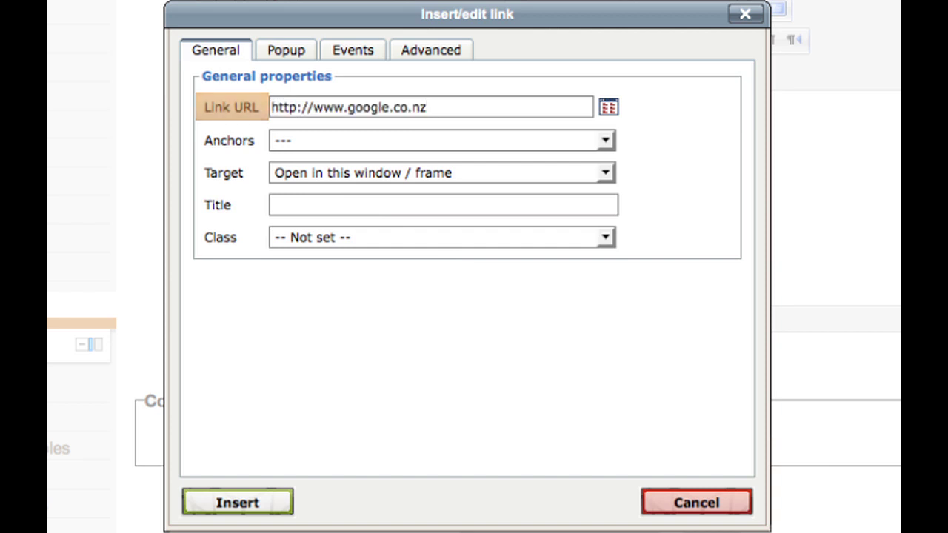
click(618, 117)
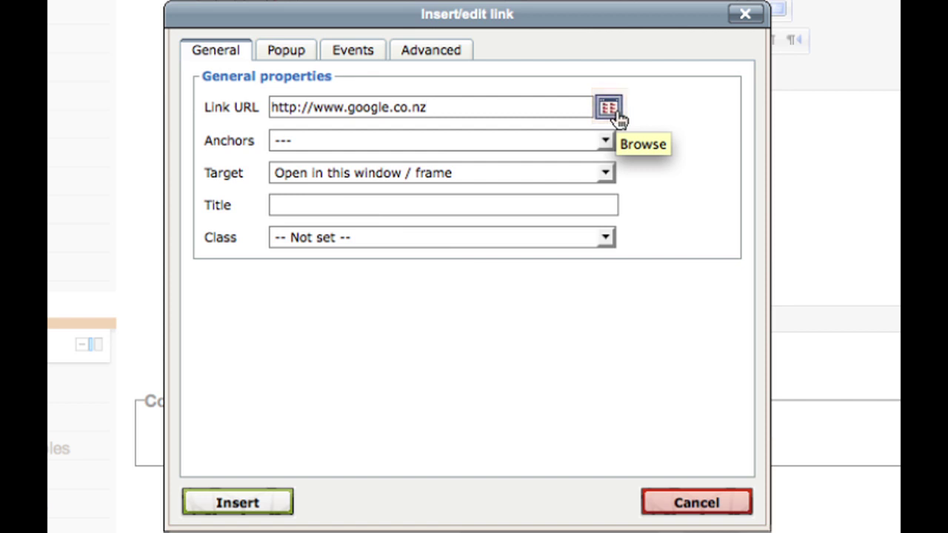
click(608, 168)
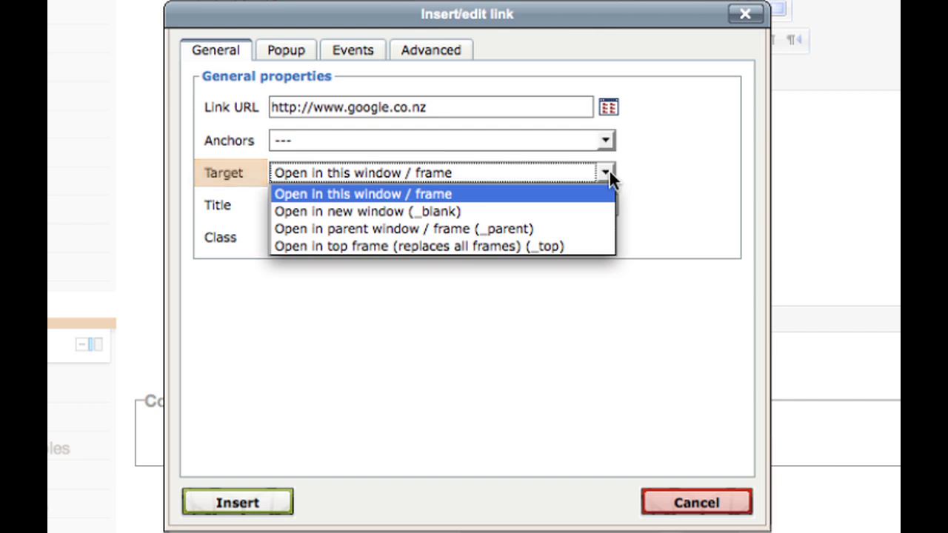
click(591, 189)
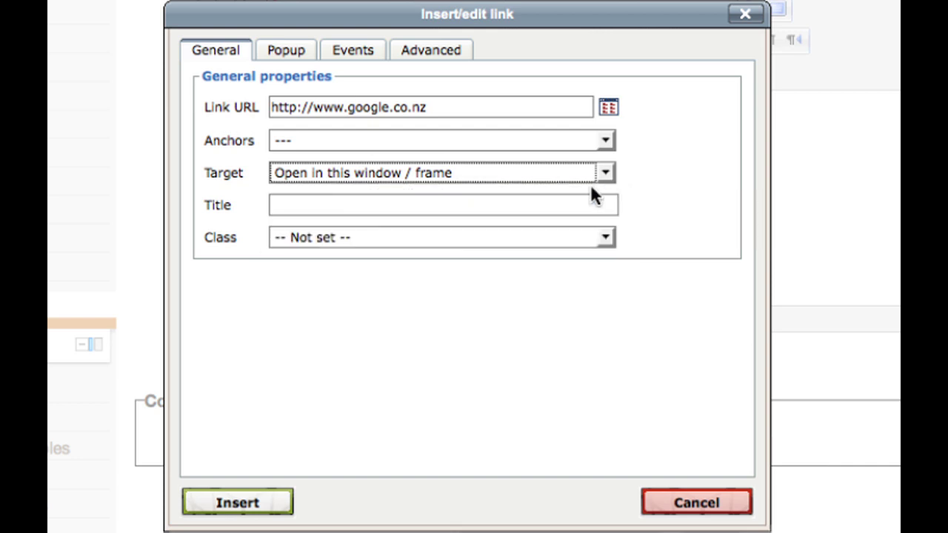
click(452, 207)
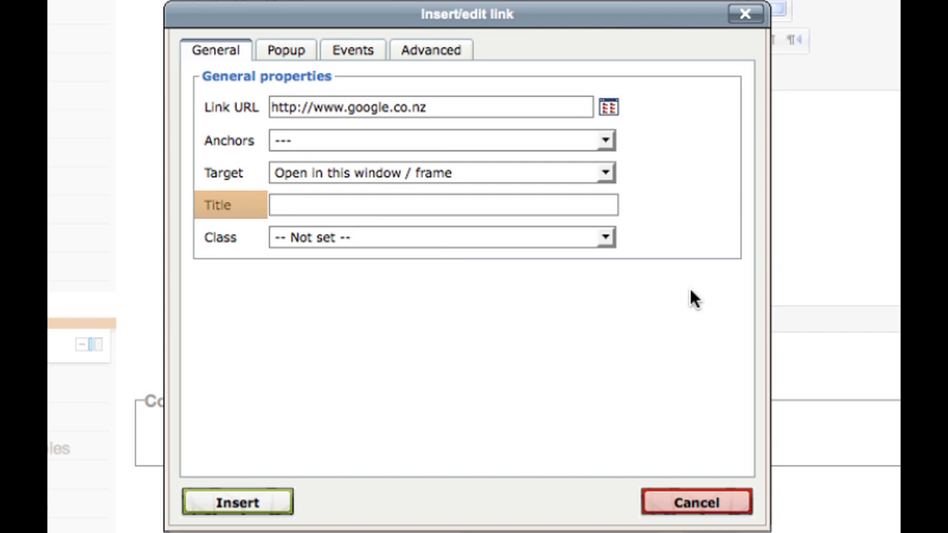
text(Google)
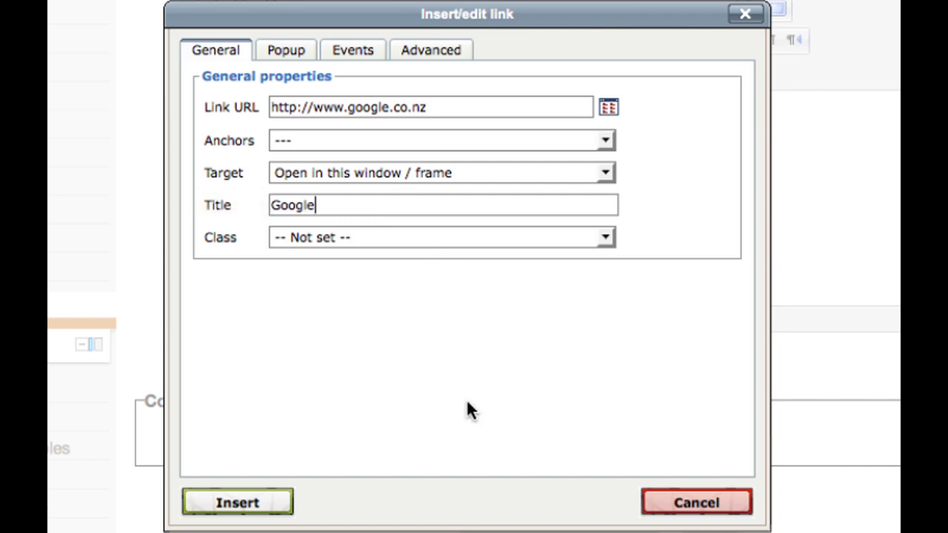
click(265, 503)
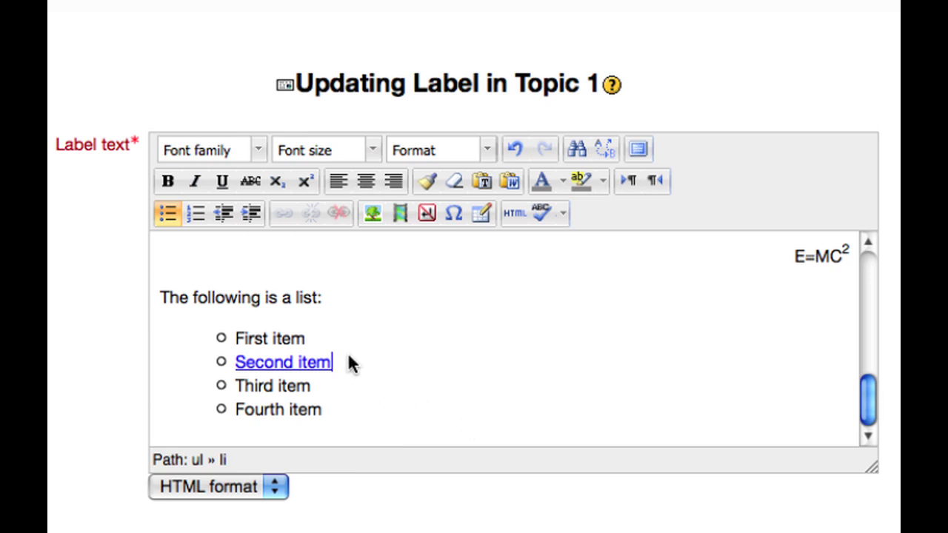
drag(348, 363, 231, 363)
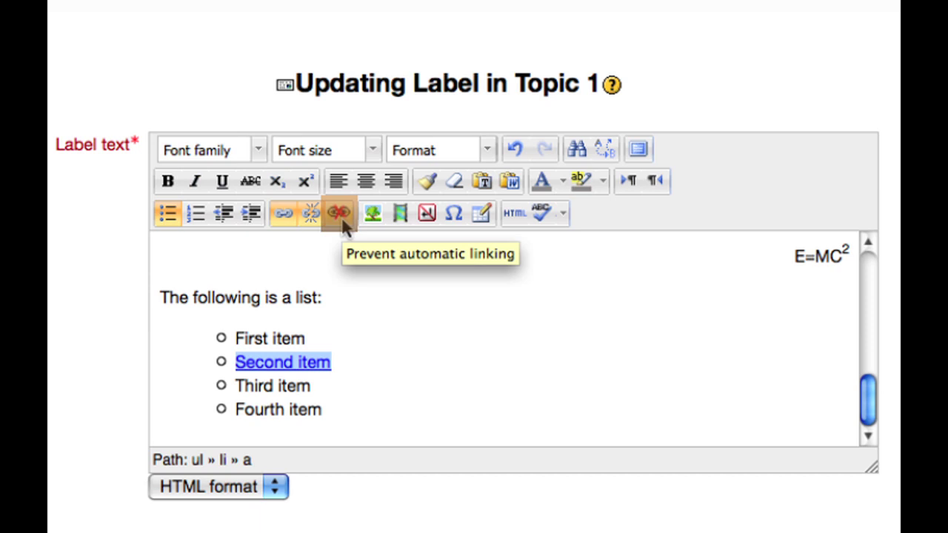
click(342, 430)
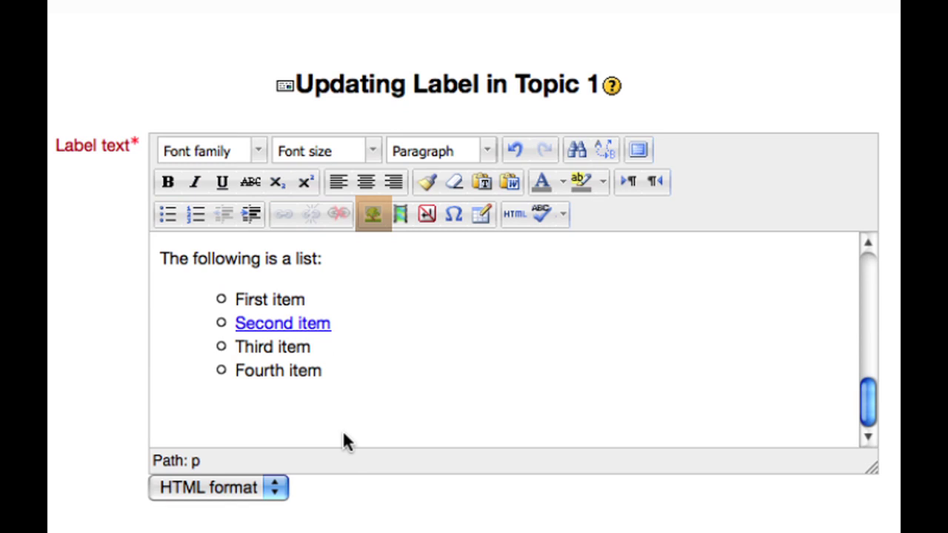
Step: Upload Sunflower.gif through the image form's file picker so the sunflower previews
click(372, 216)
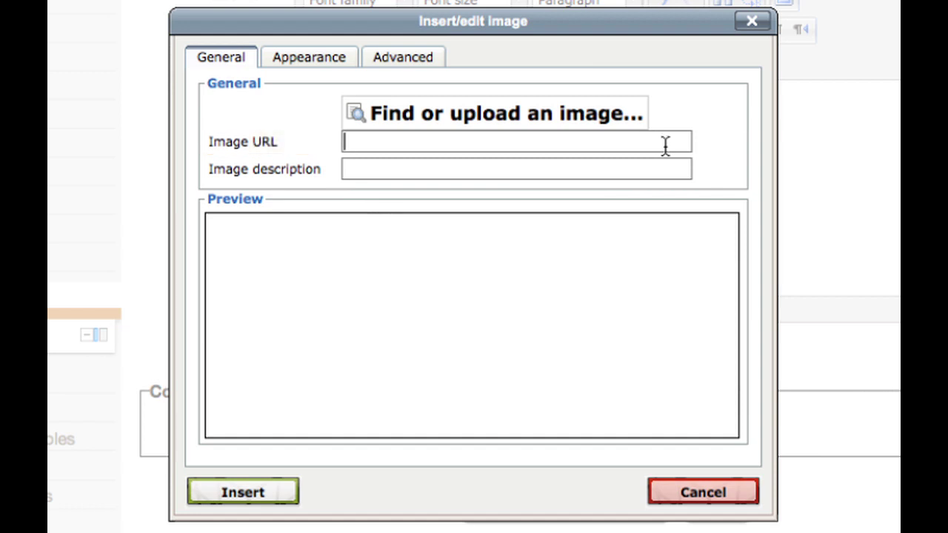
click(530, 109)
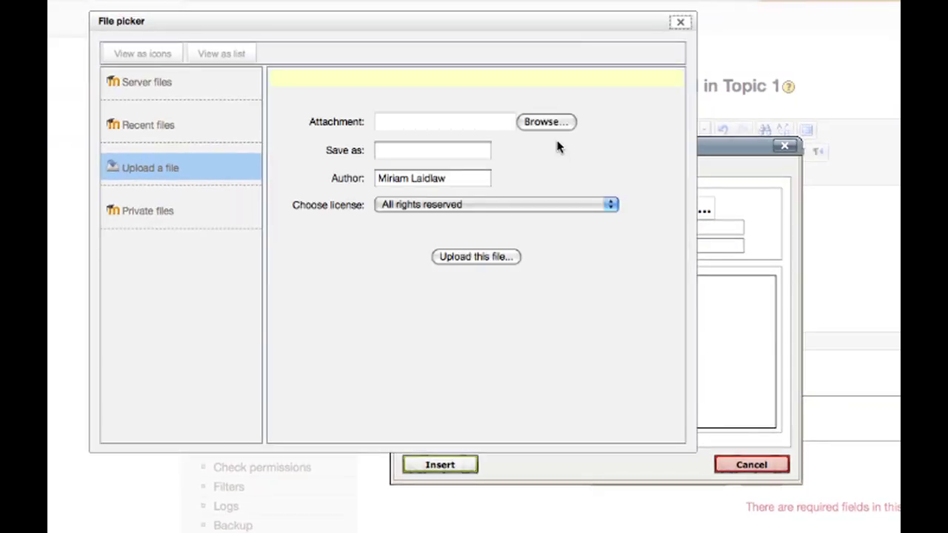
click(554, 123)
click(604, 129)
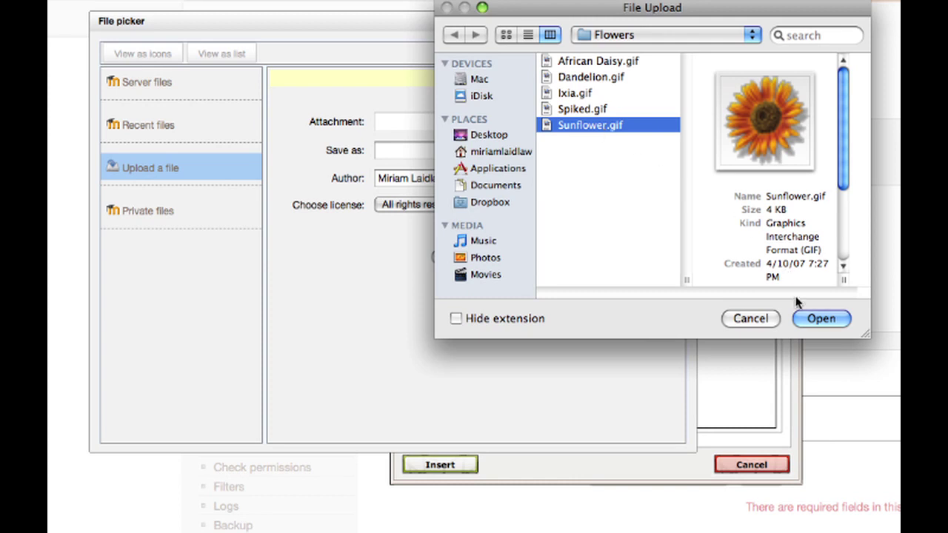
click(830, 324)
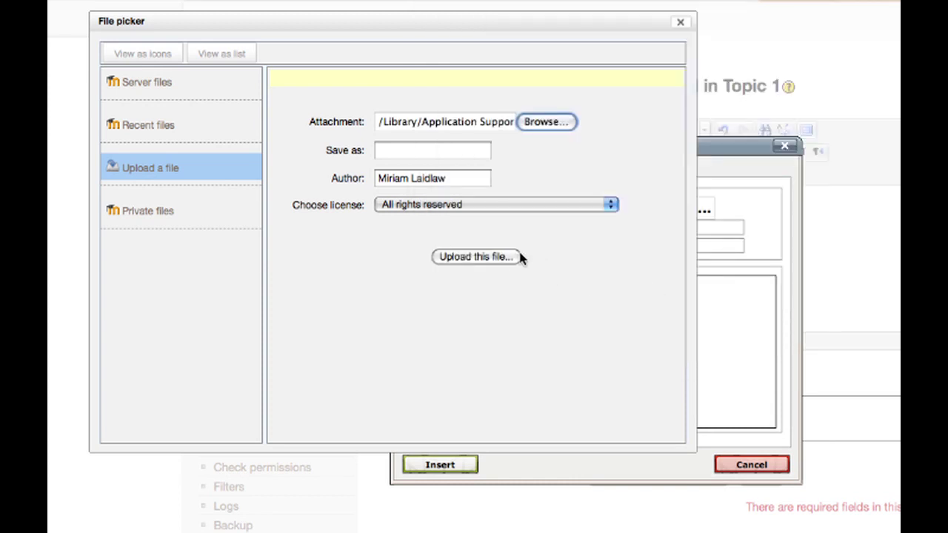
click(508, 259)
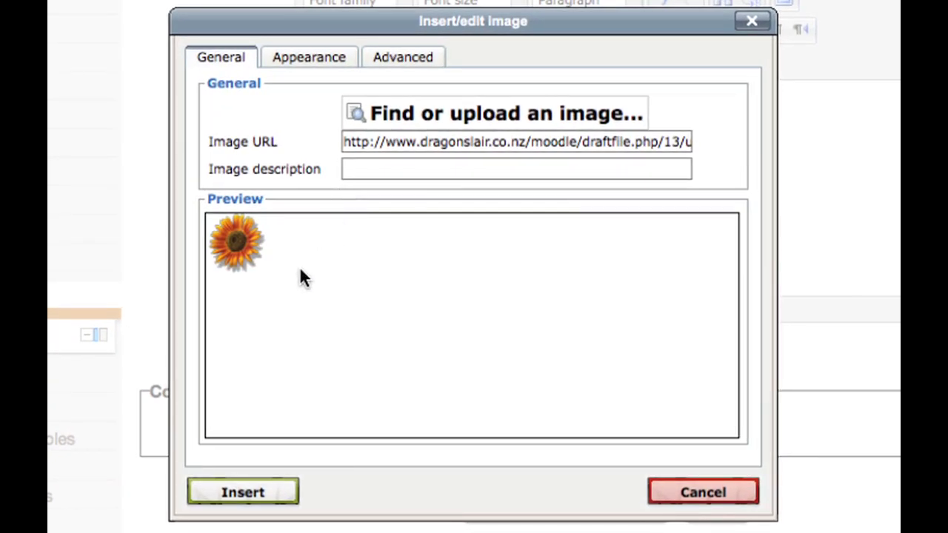
Step: Insert the sunflower image with description 'Flower' below the bulleted list
click(316, 64)
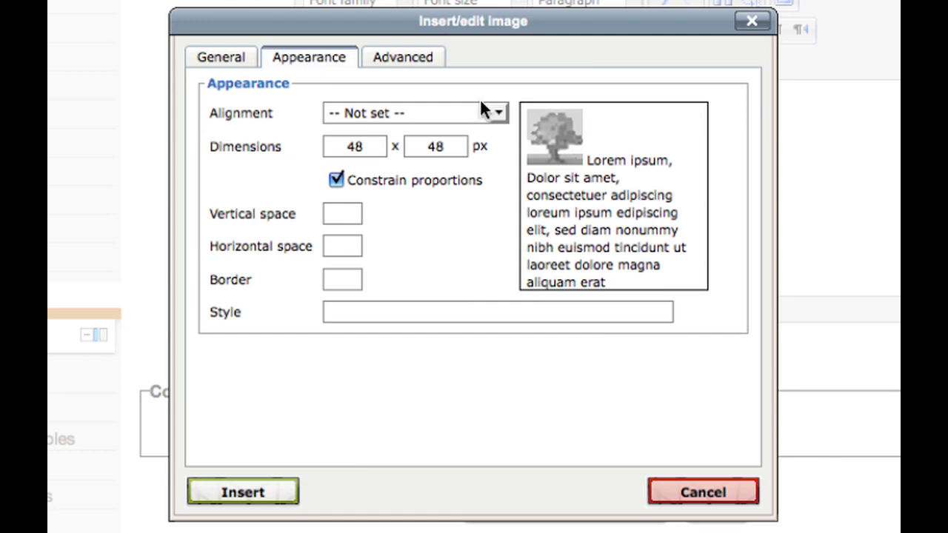
click(498, 111)
click(501, 114)
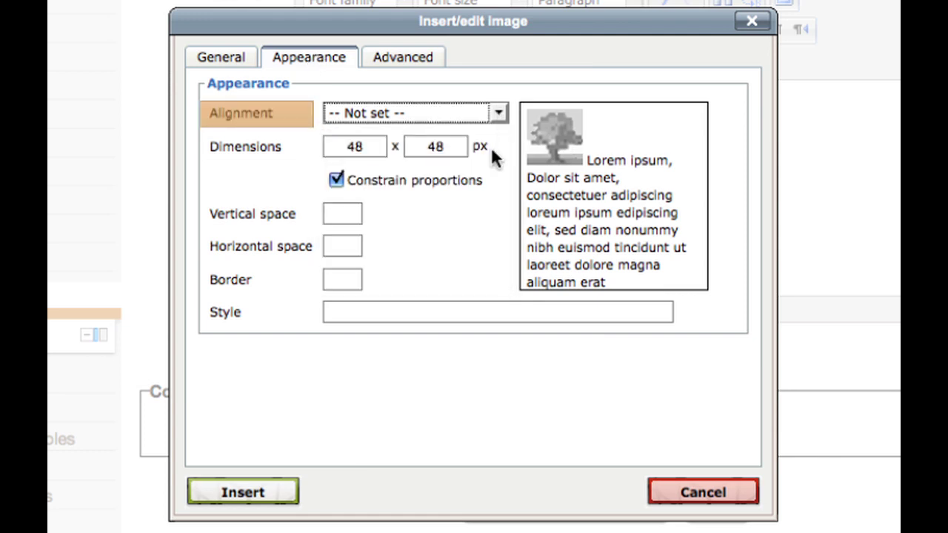
click(456, 153)
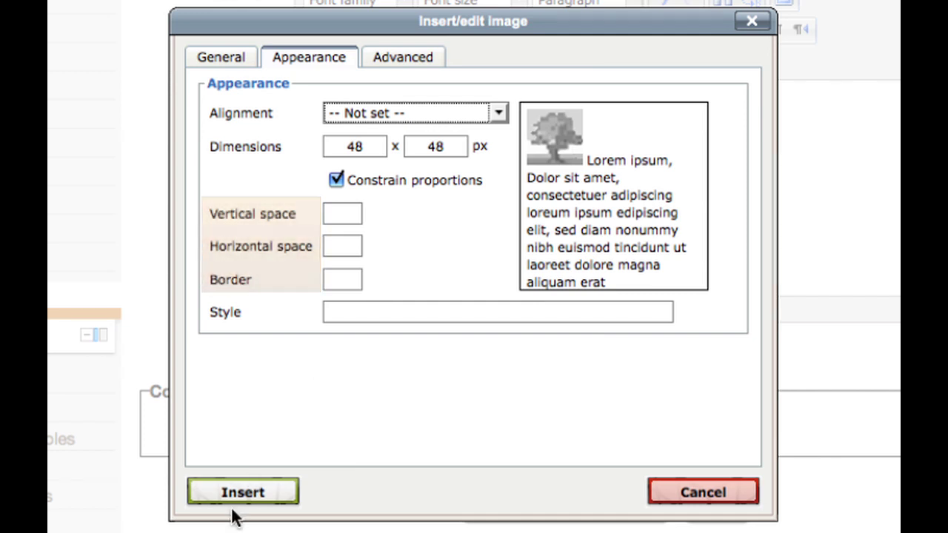
click(215, 59)
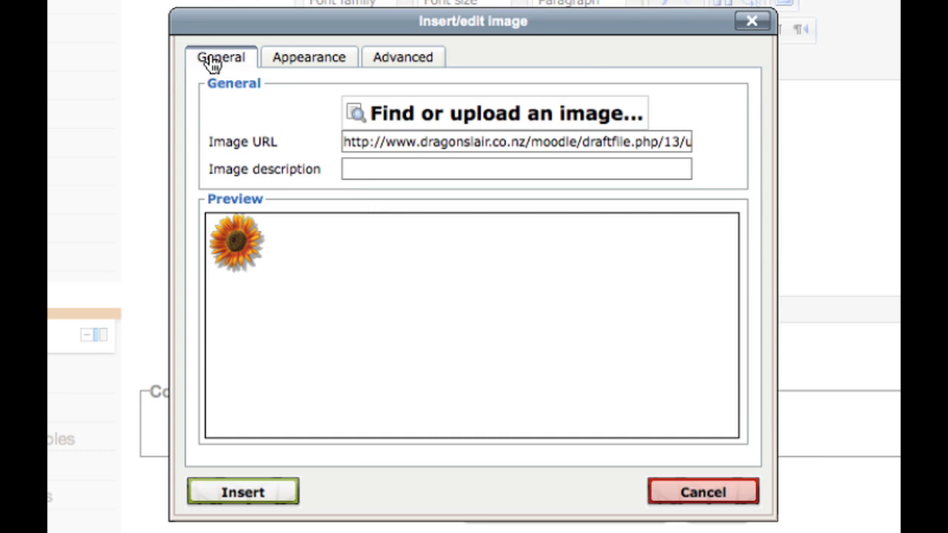
click(464, 171)
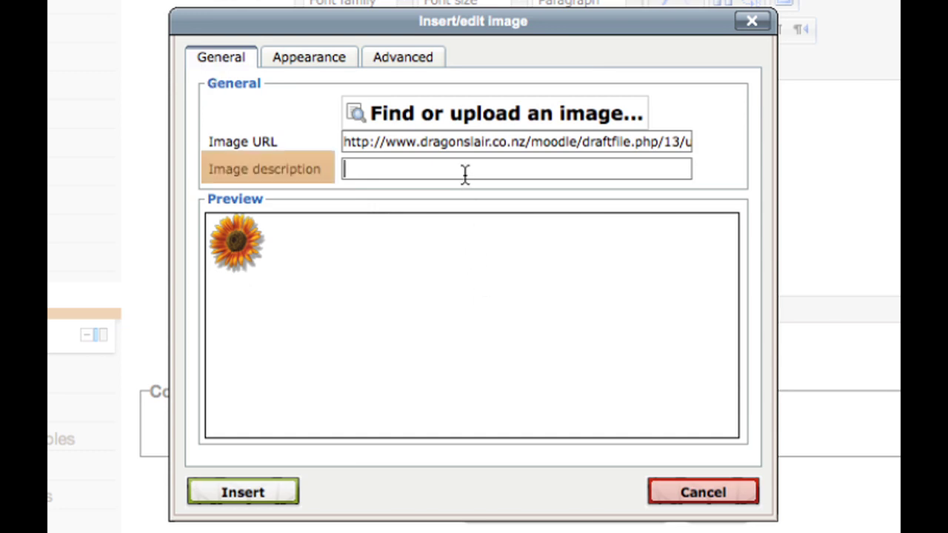
text(Flower)
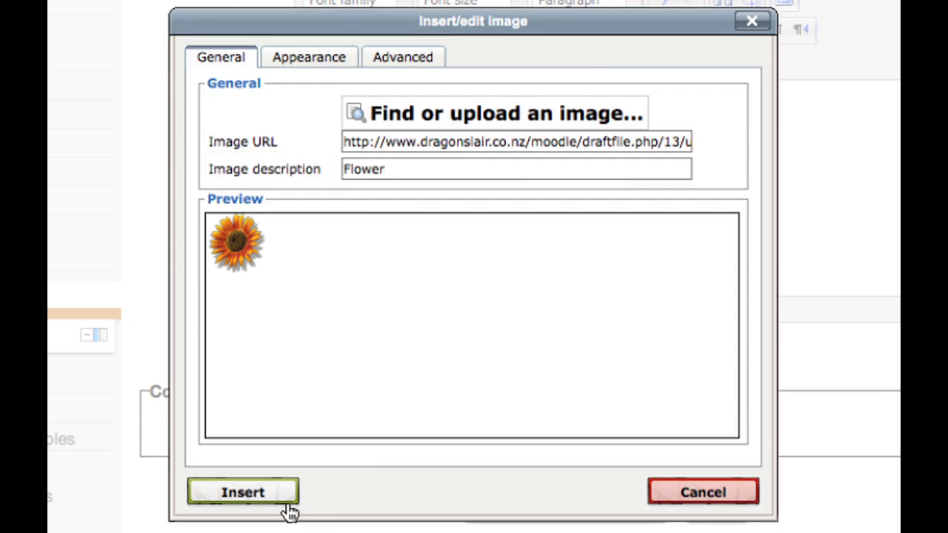
click(285, 500)
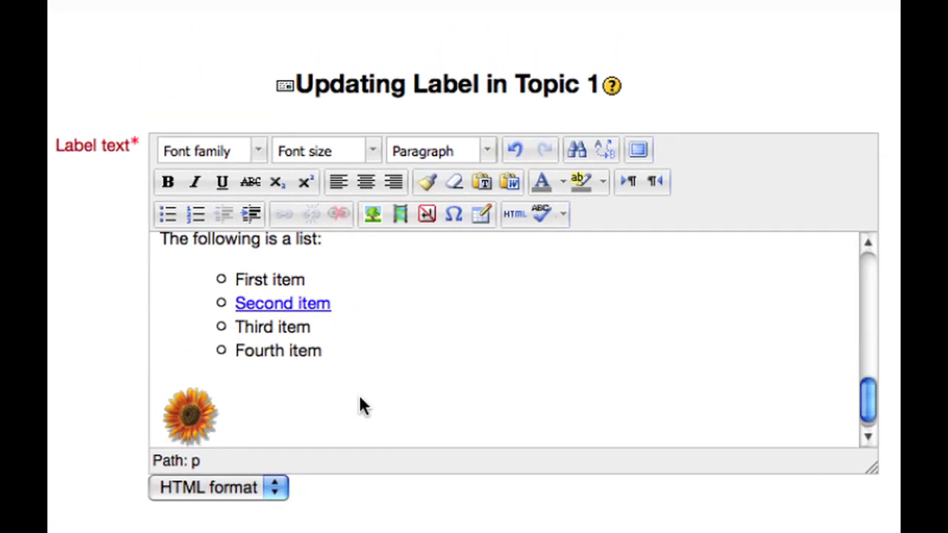
Step: Drag the sunflower image's corner to enlarge it to about 135×135 pixels
click(199, 409)
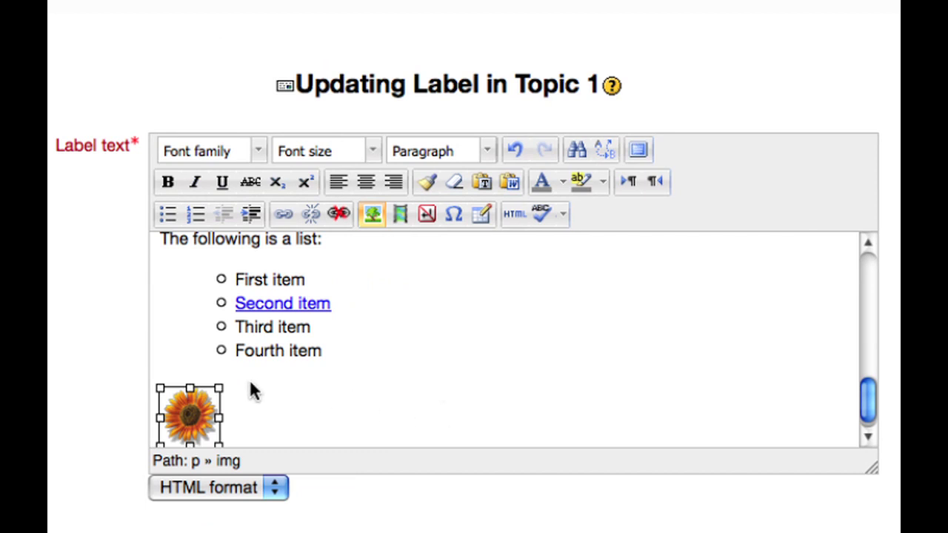
drag(220, 386, 338, 309)
click(510, 400)
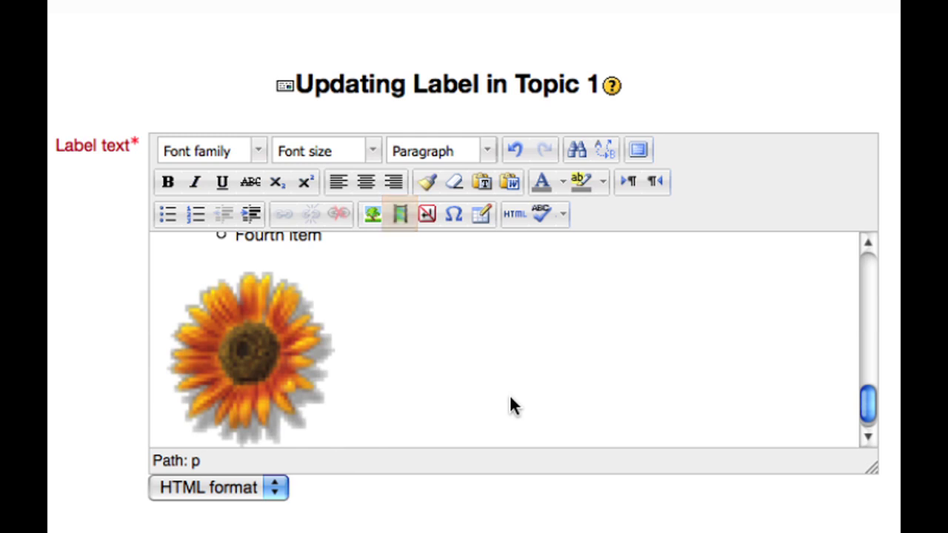
scroll(491, 332, up, 3)
Step: Insert a © sign after First item and a ® sign after Second item
click(384, 255)
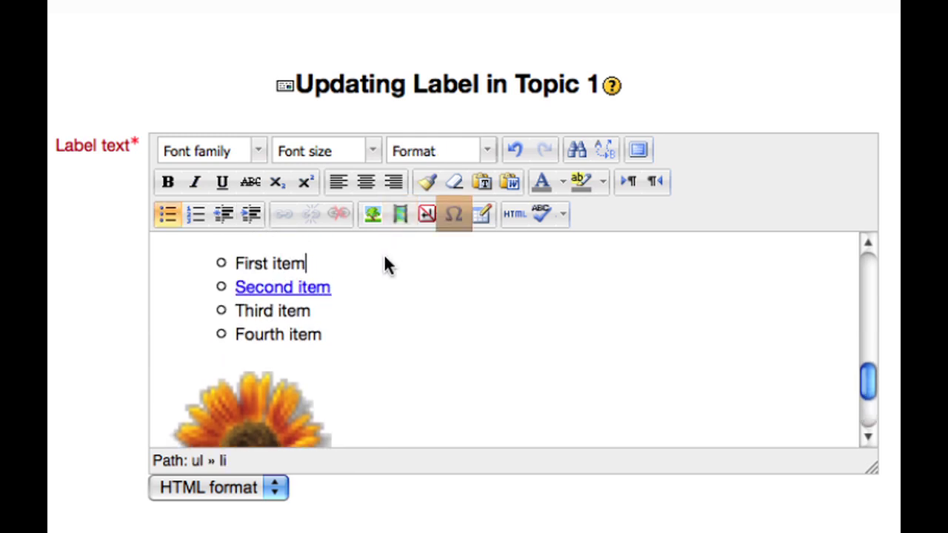
click(457, 220)
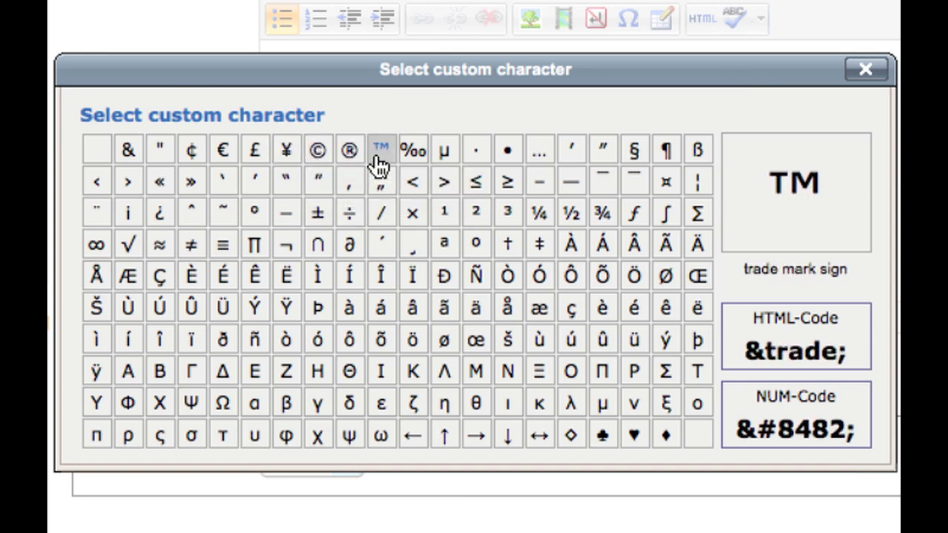
click(318, 156)
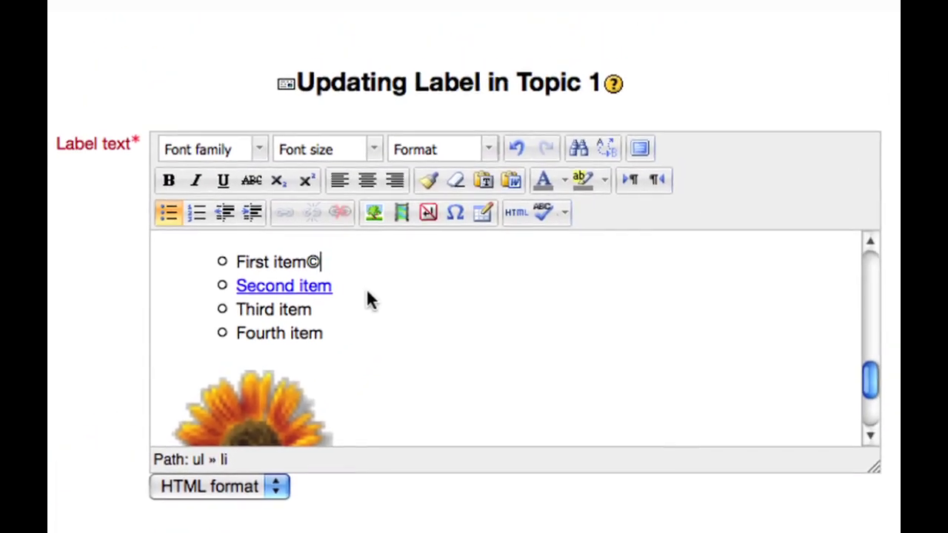
click(523, 106)
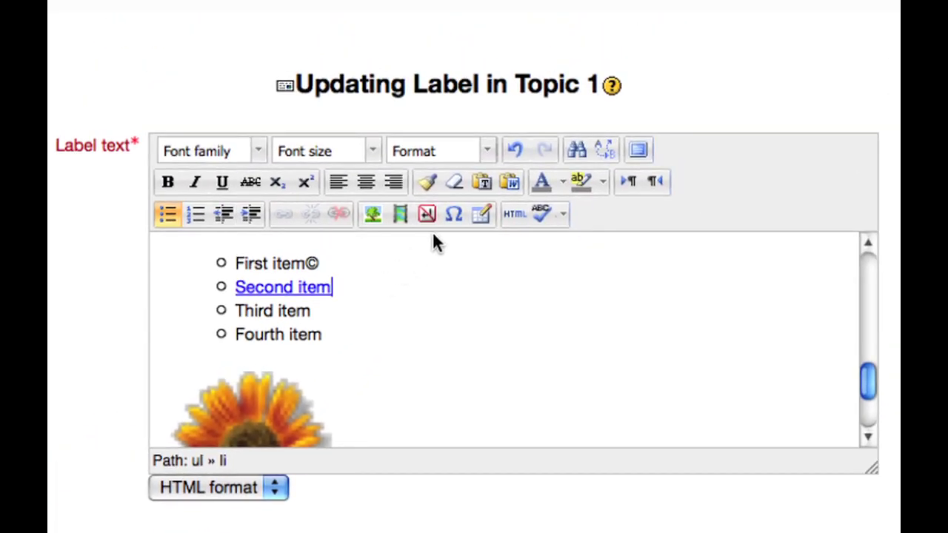
click(453, 219)
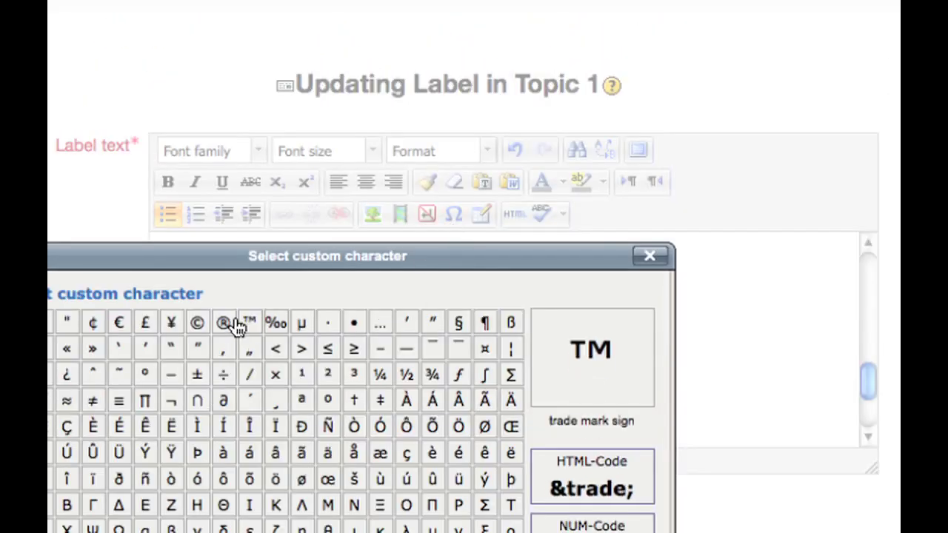
click(224, 324)
key(ctrl+End)
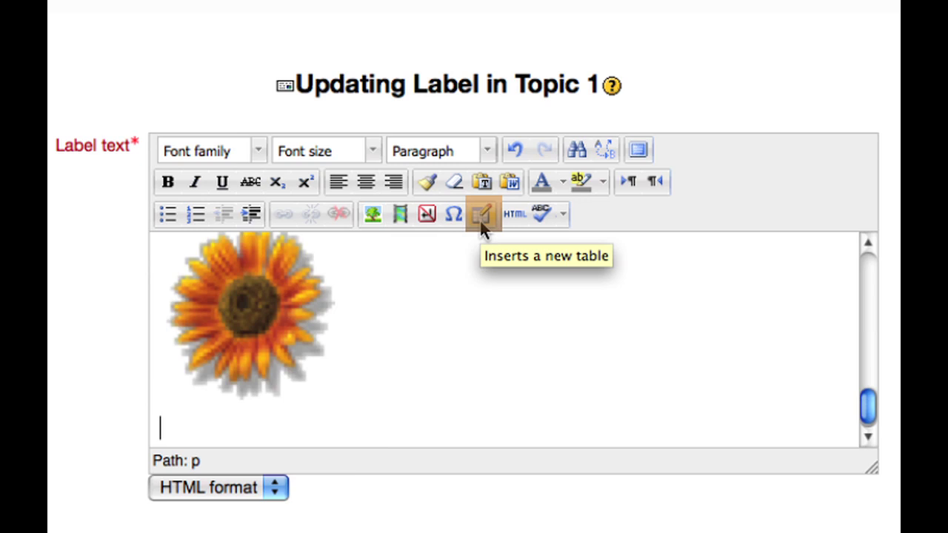
Step: Set up a new table with 2 columns, 3 rows, centre alignment, border 2 and 80% width
click(481, 216)
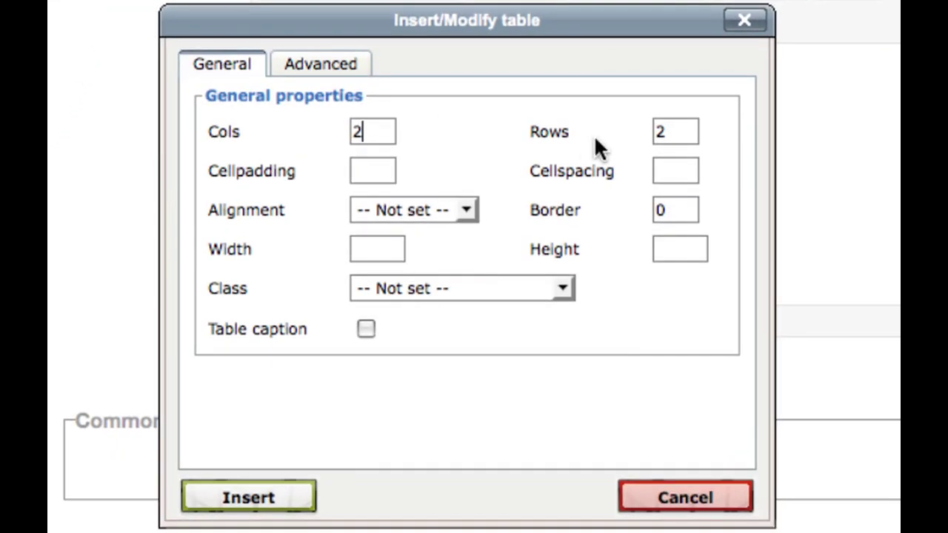
drag(681, 132, 592, 133)
text(3)
click(468, 210)
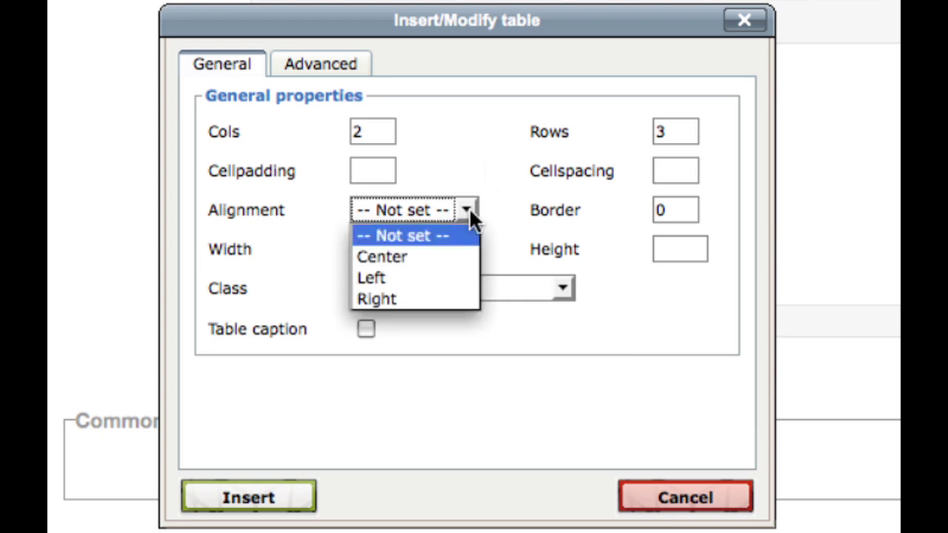
click(449, 256)
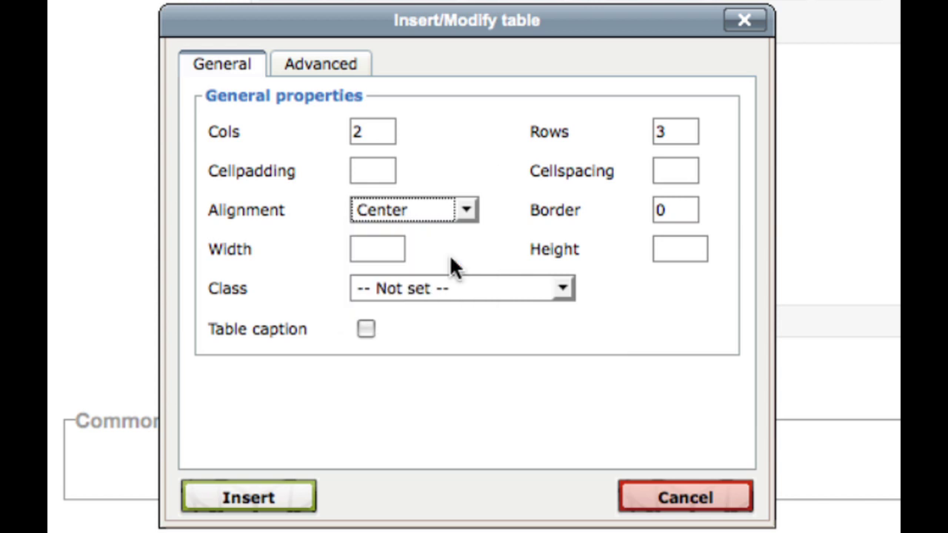
double_click(679, 213)
text(2)
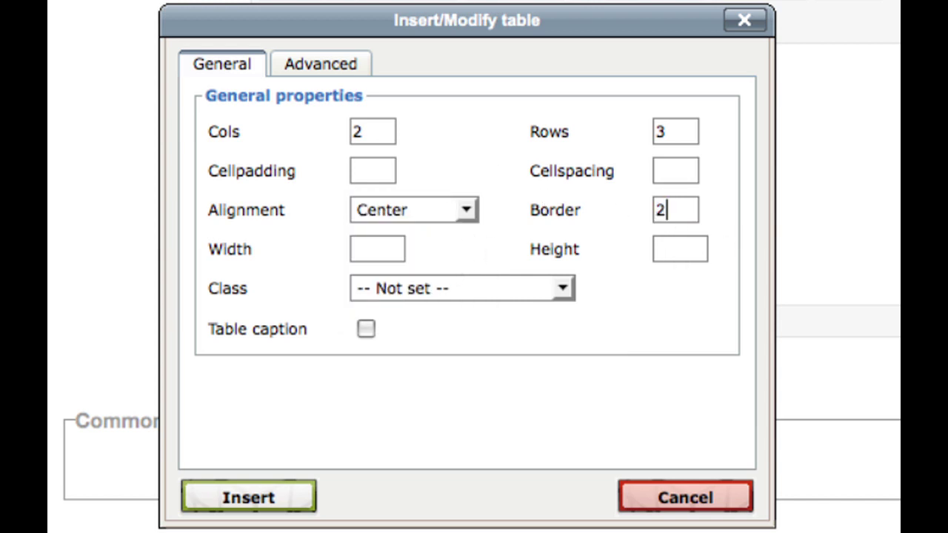
click(379, 250)
text(80%)
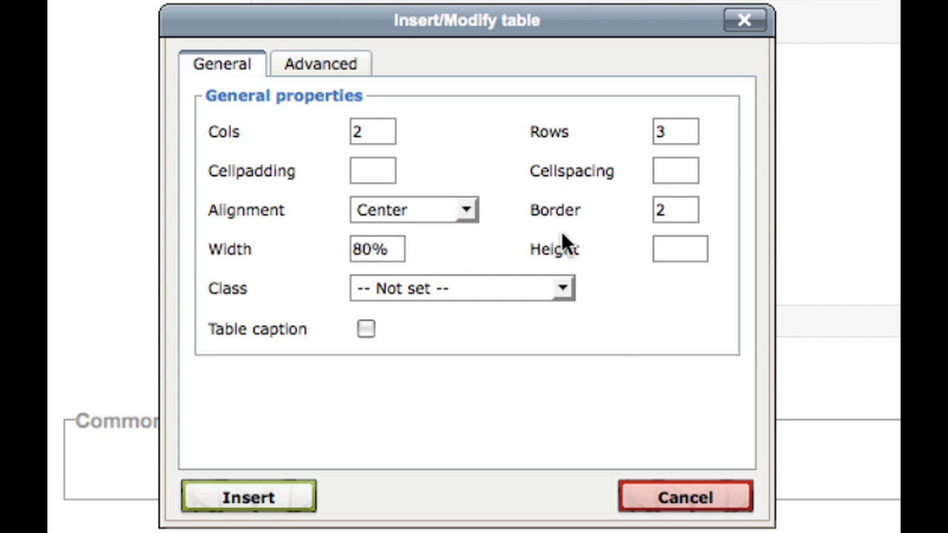
click(359, 74)
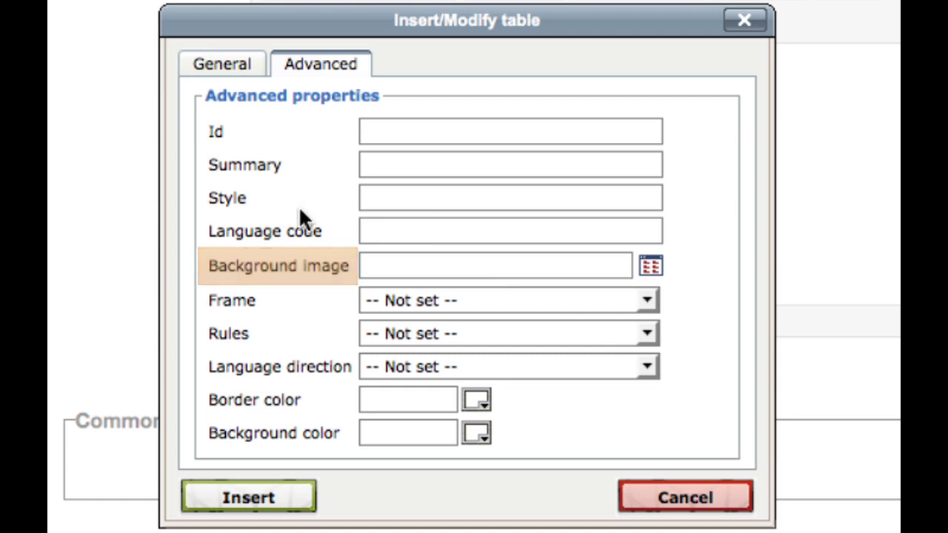
Step: Set the table's border colour to bright green #0cf707
click(480, 398)
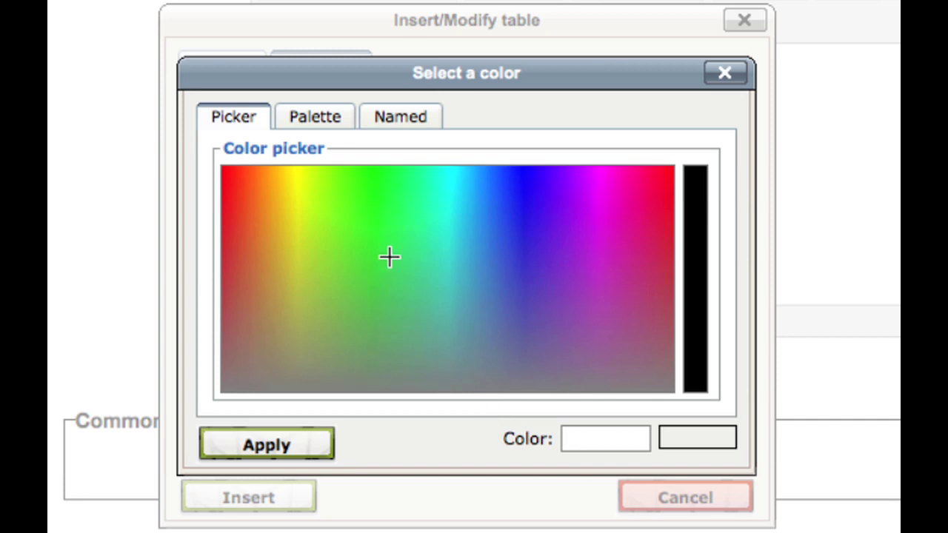
click(370, 182)
click(311, 453)
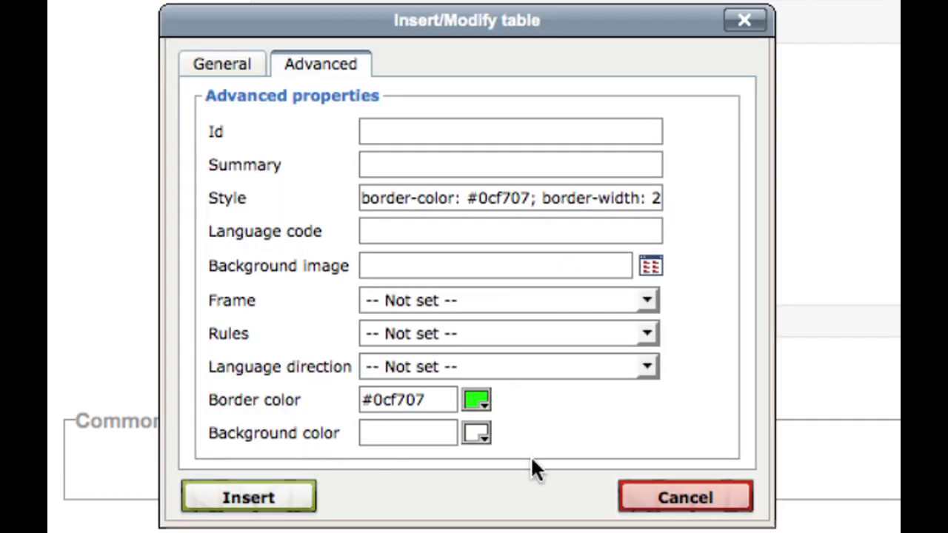
Step: Insert the table and fill row one with 'This is information' and 'This is more information'
click(302, 502)
scroll(831, 323, up, 3)
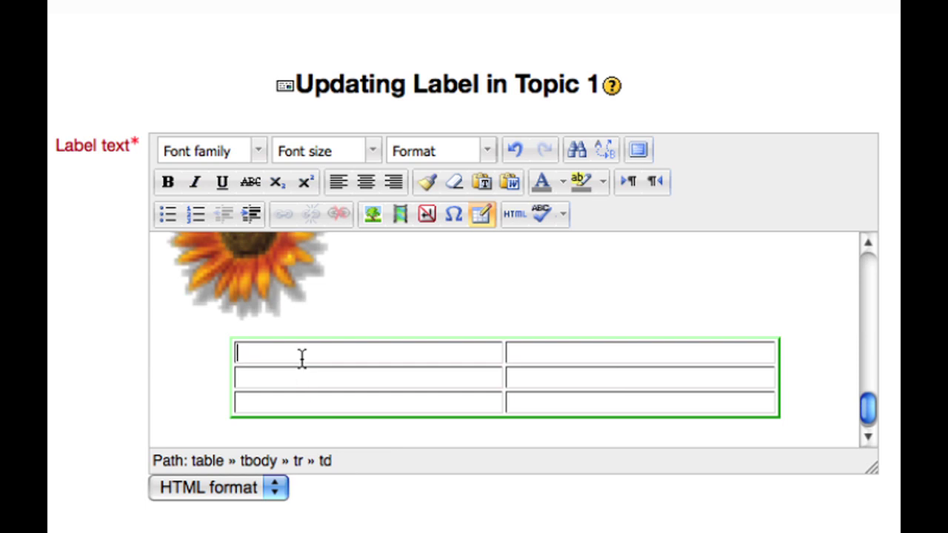
text(This is information)
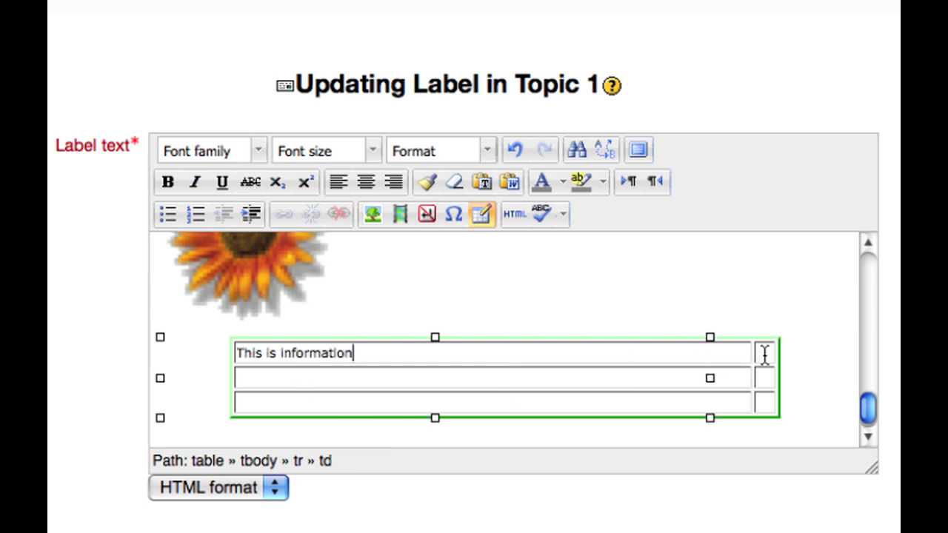
click(764, 354)
text(This is more information)
click(402, 383)
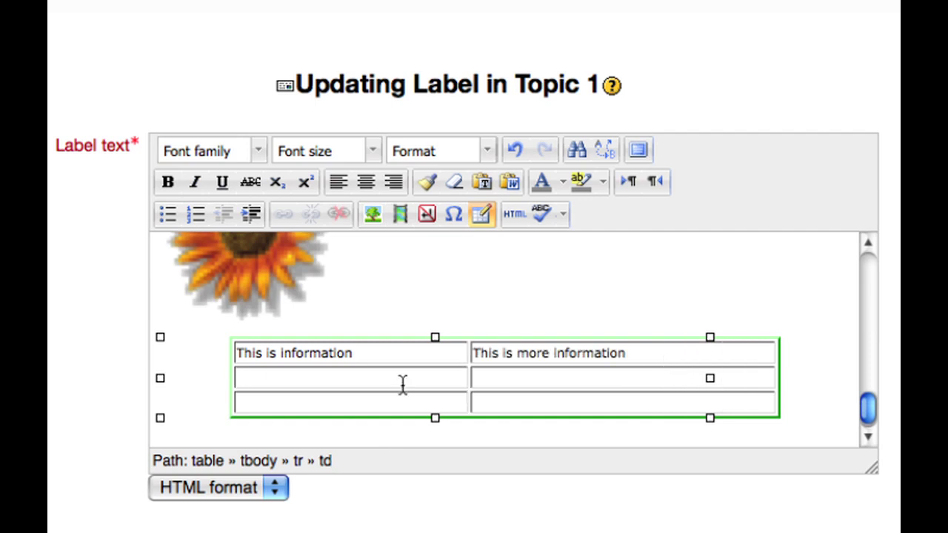
click(515, 214)
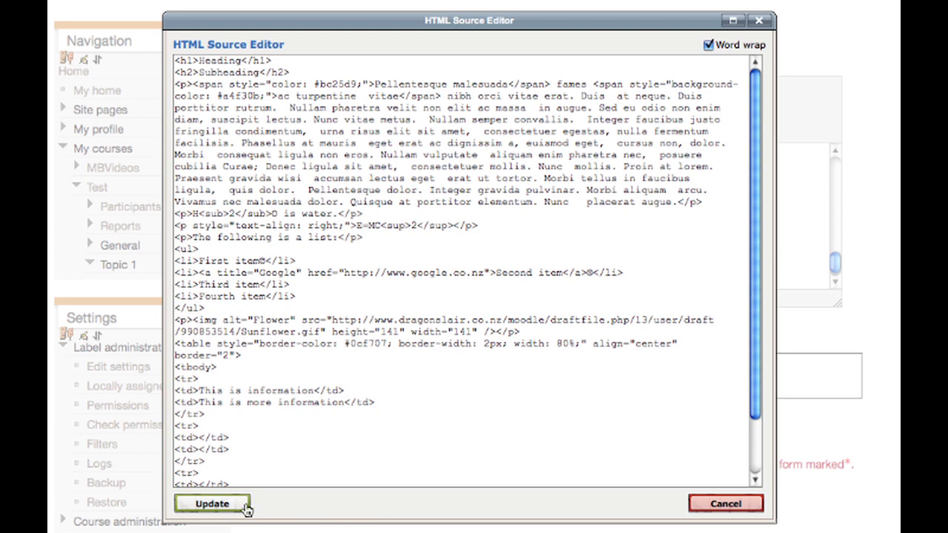
Step: Close the HTML source view after reviewing the label's markup
click(723, 503)
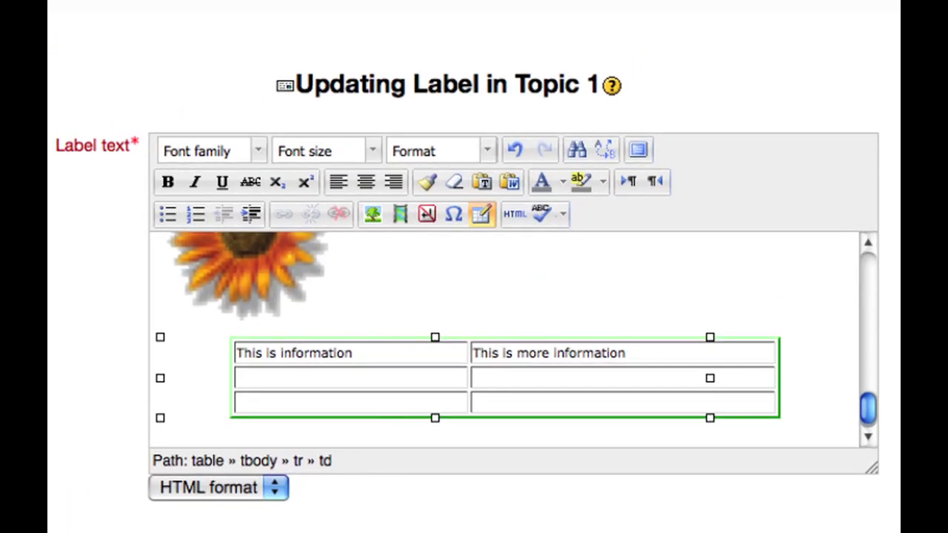
Step: Keep the spellchecker language as English, run the spellcheck, and replace 'nibh' with 'nibs'
drag(867, 407, 879, 269)
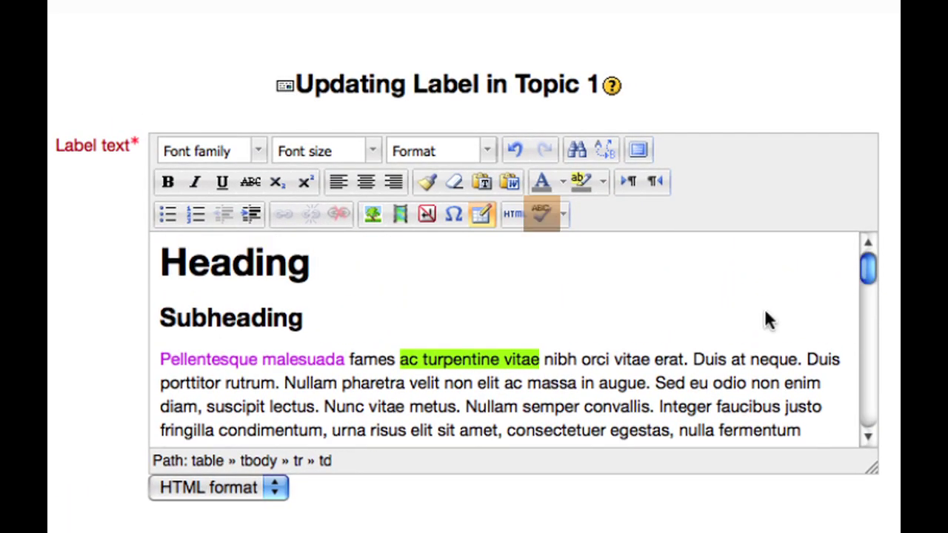
click(563, 215)
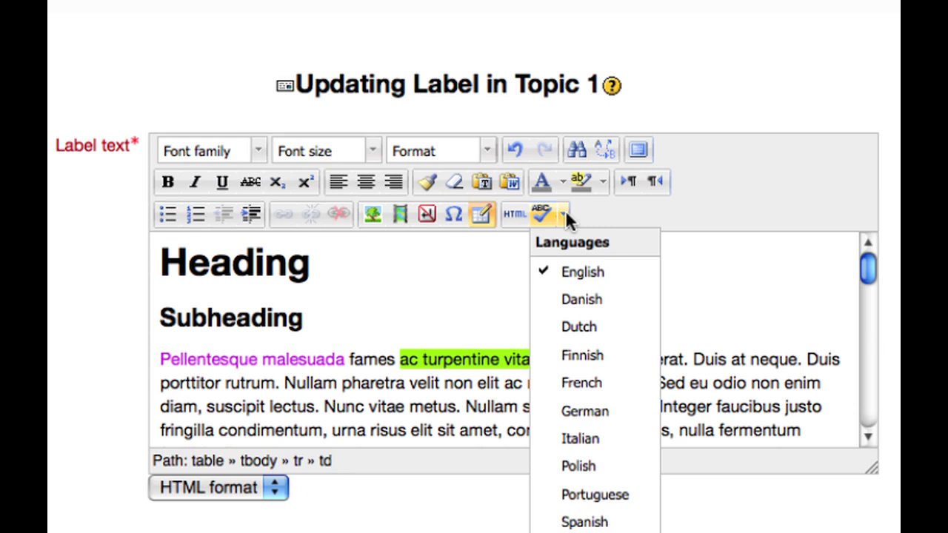
click(565, 211)
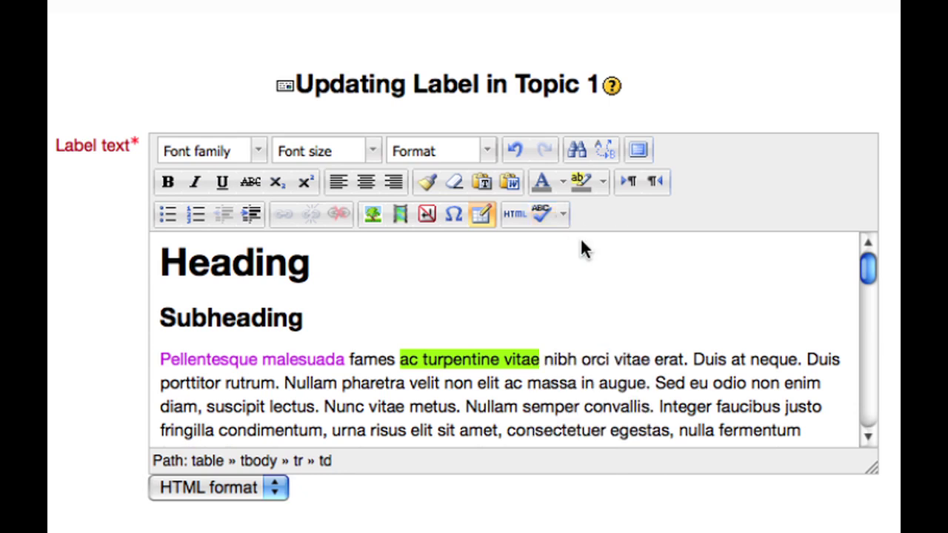
click(543, 215)
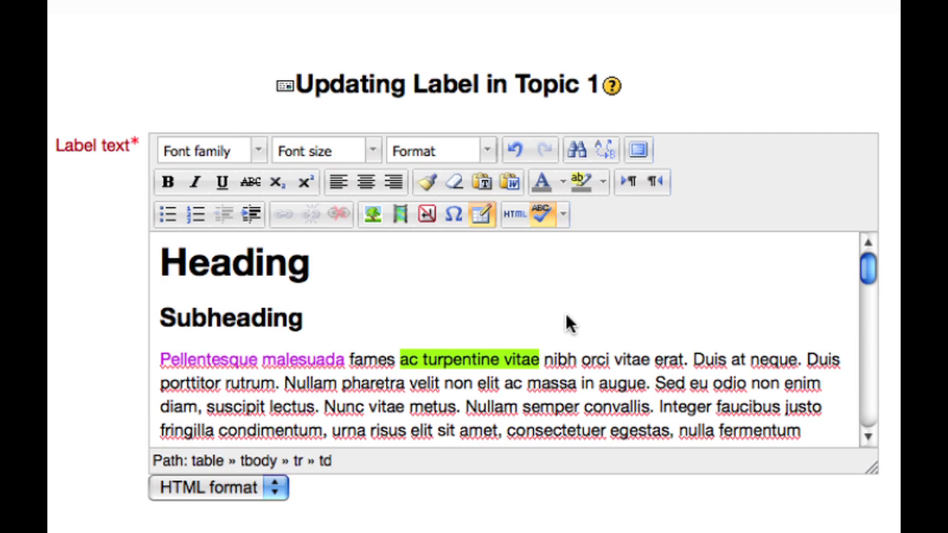
click(562, 359)
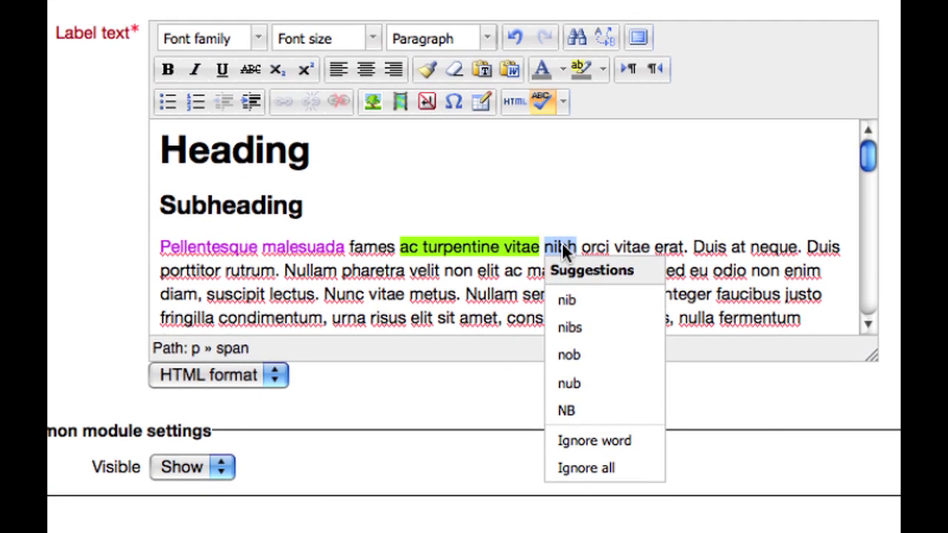
click(569, 327)
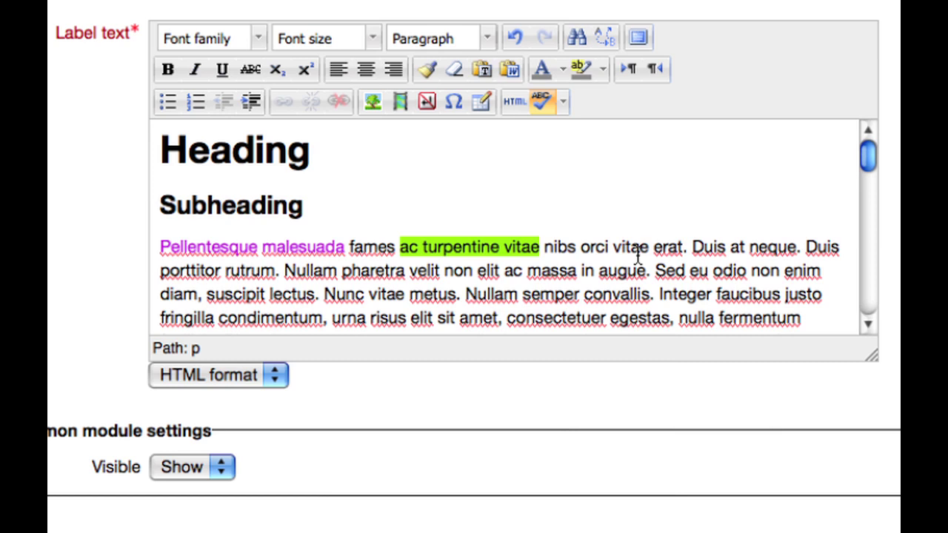